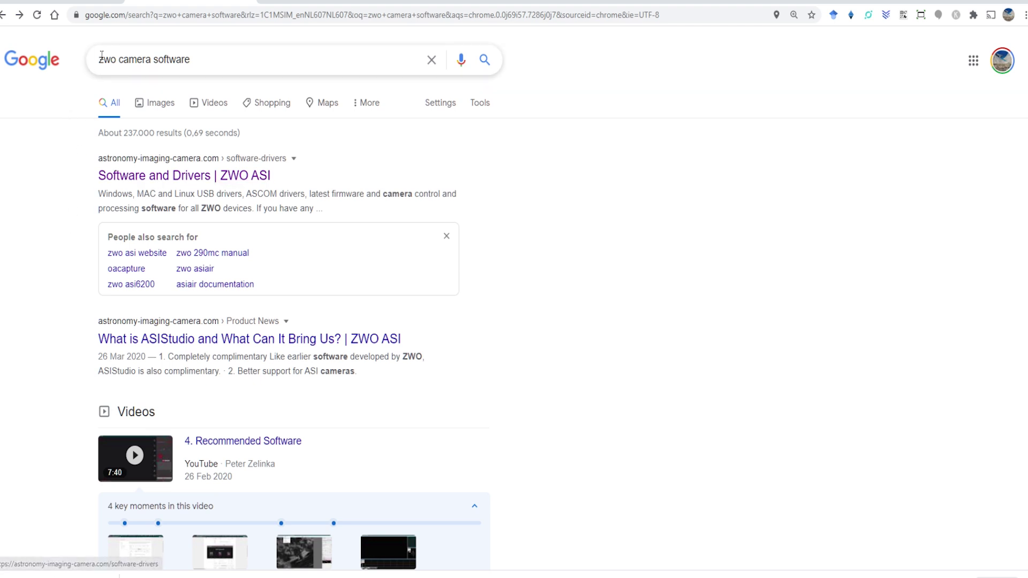
Open ZWO's Software and Drivers page from the search results and find the native Windows driver for ASI cameras.
left_click_drag(203, 60, 76, 61)
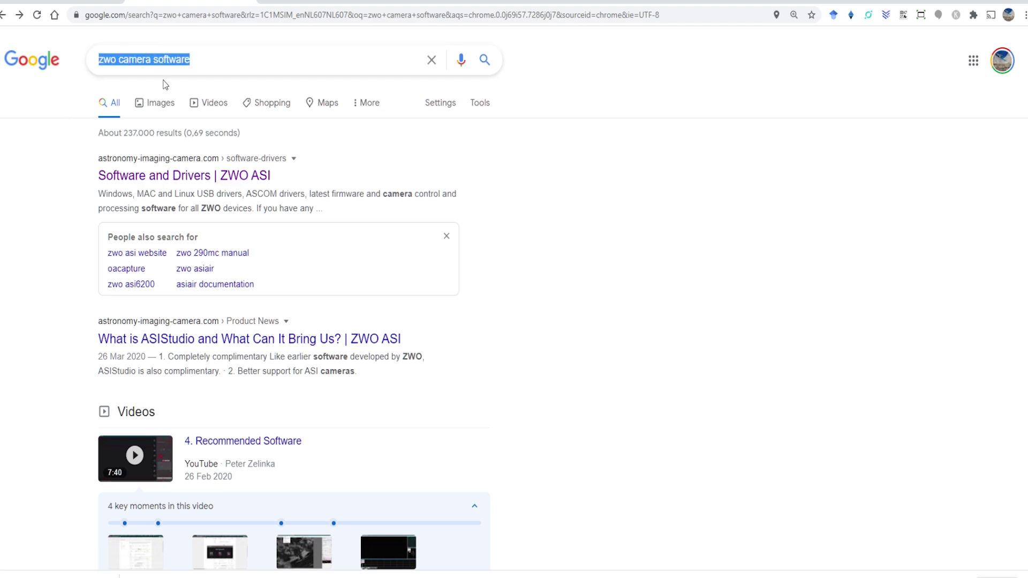
left_click(160, 176)
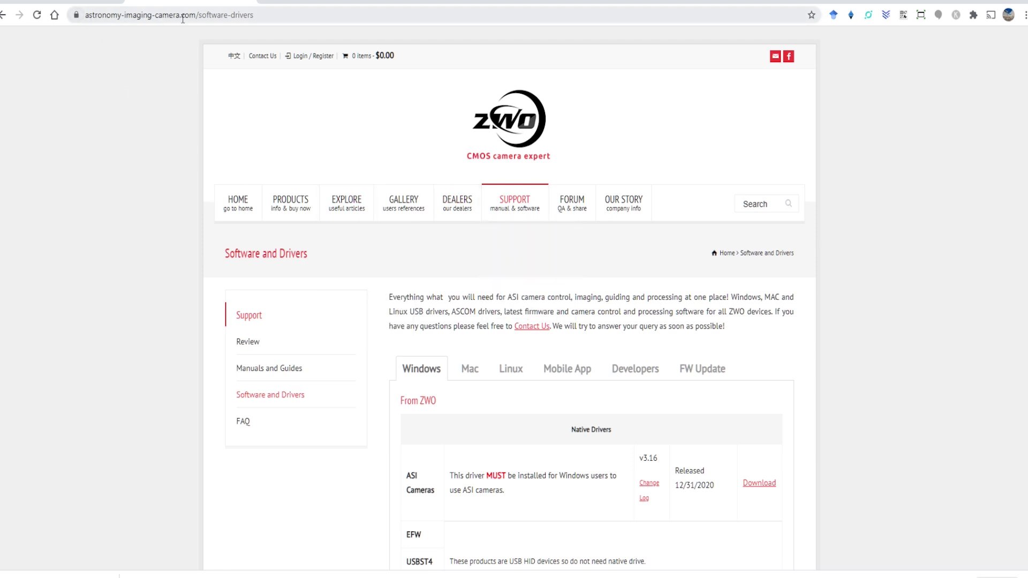
scroll(332, 259, "down", 5)
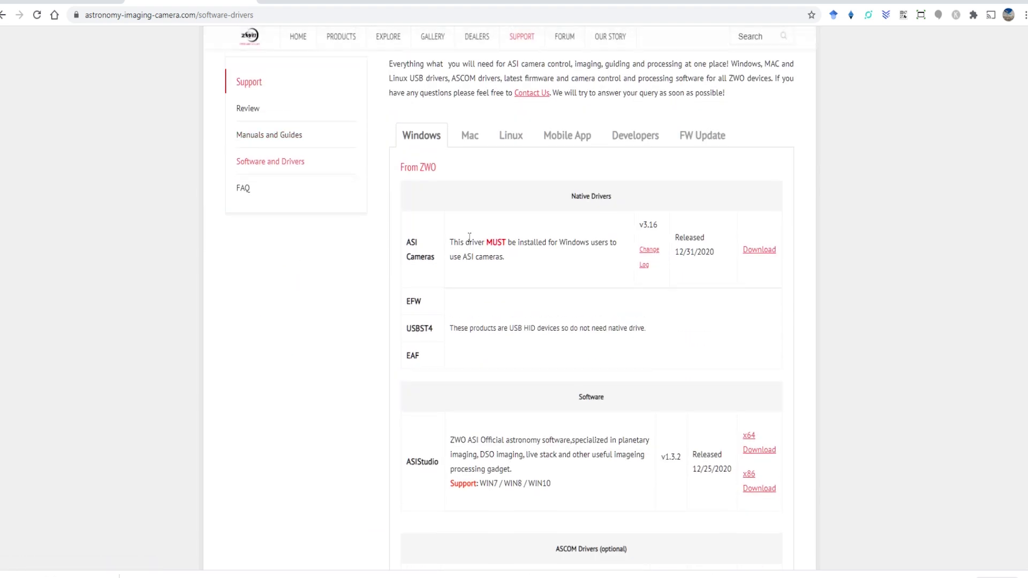
scroll(425, 305, "up", 1)
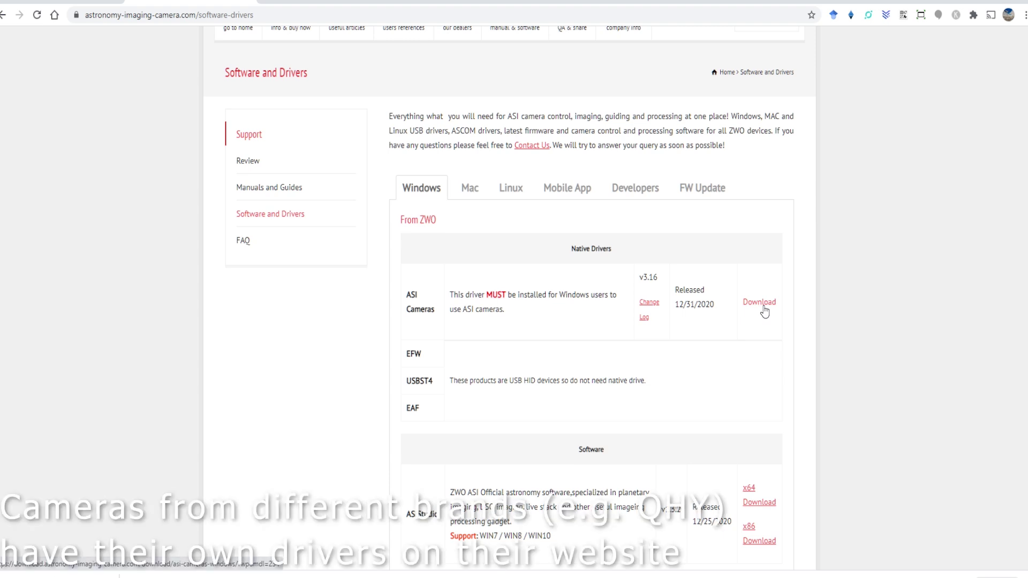
View the Mac and Linux software and driver listings for ZWO cameras.
left_click(467, 191)
left_click(513, 200)
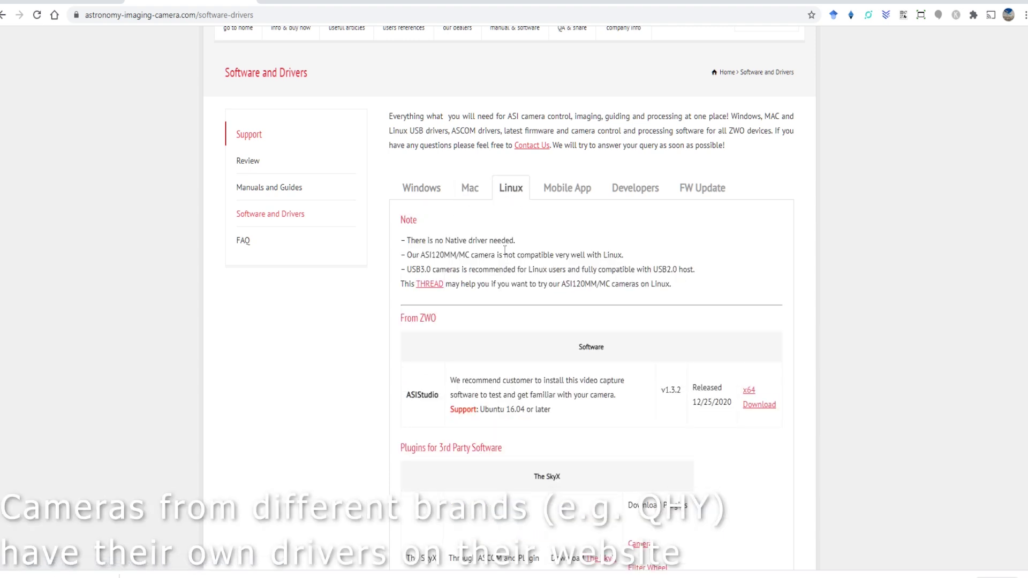
scroll(456, 265, "up", 1)
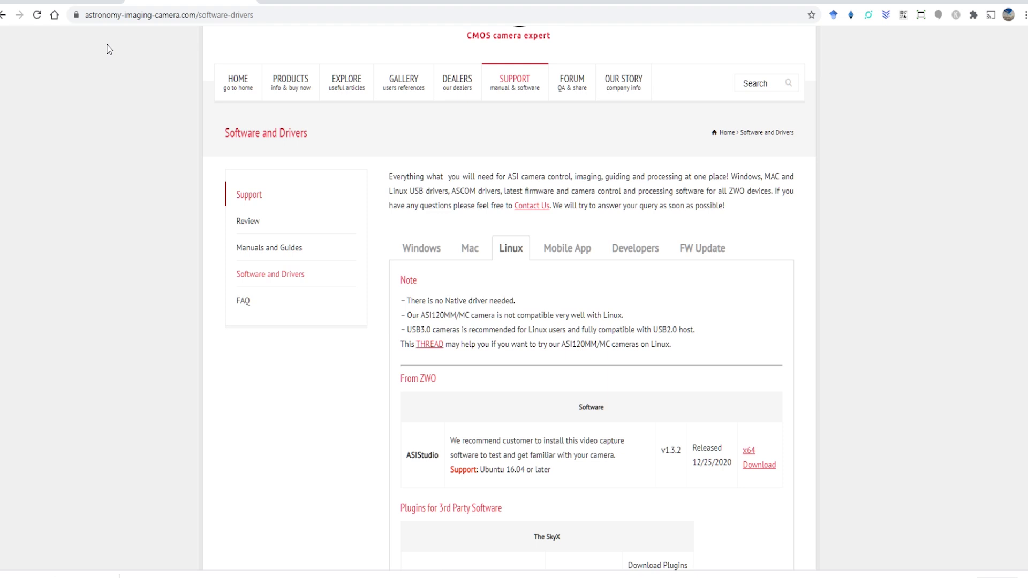
Switch to the ASCOM Standards site and locate the Platform 6.5SP1 download on its home page.
left_click(62, 2)
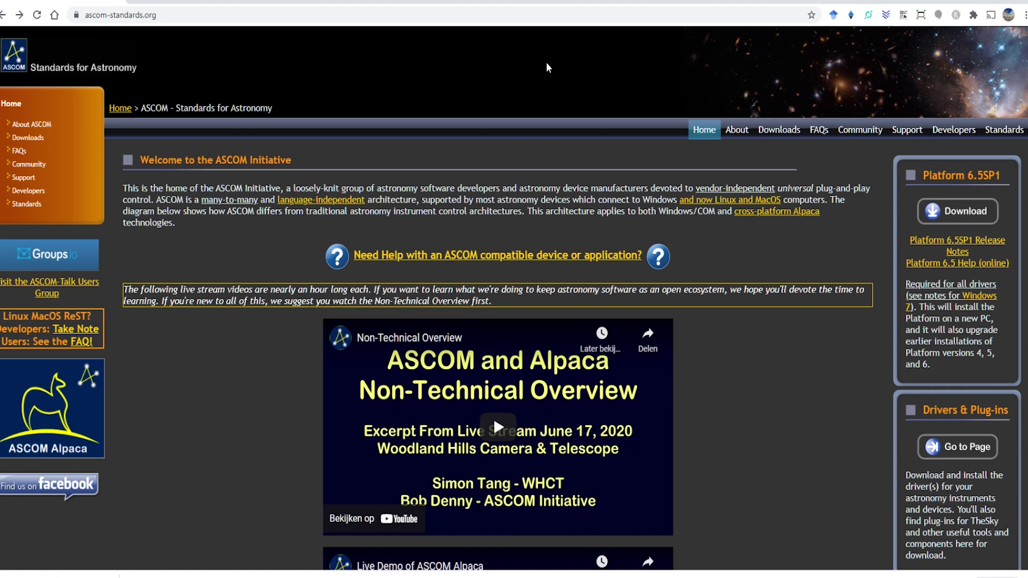
scroll(891, 120, "down", 1)
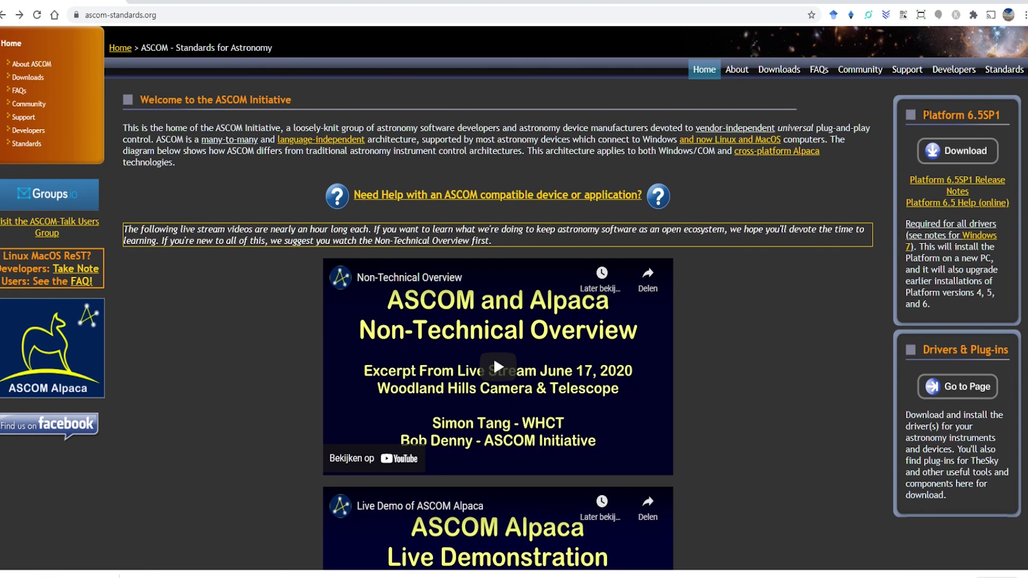
left_click_drag(923, 114, 989, 114)
scroll(938, 161, "up", 1)
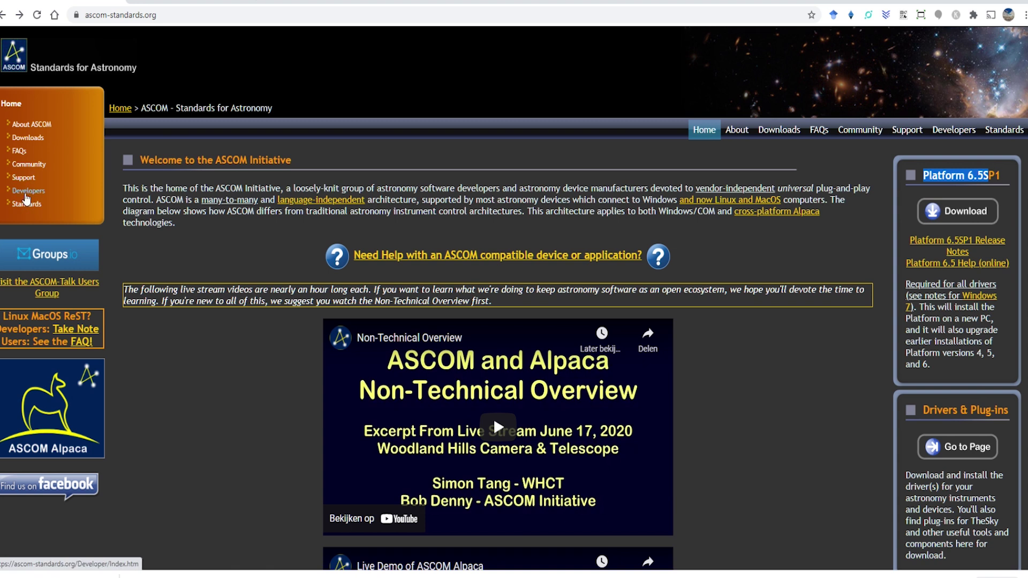
Open the ASCOM download center and go to its Telescope/Mount driver page.
left_click(24, 139)
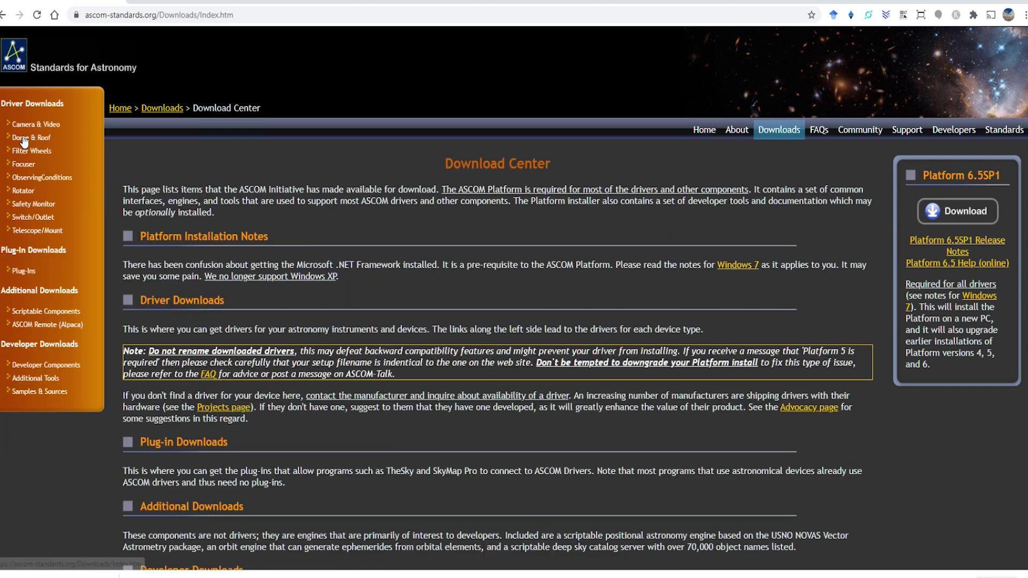
left_click(24, 139)
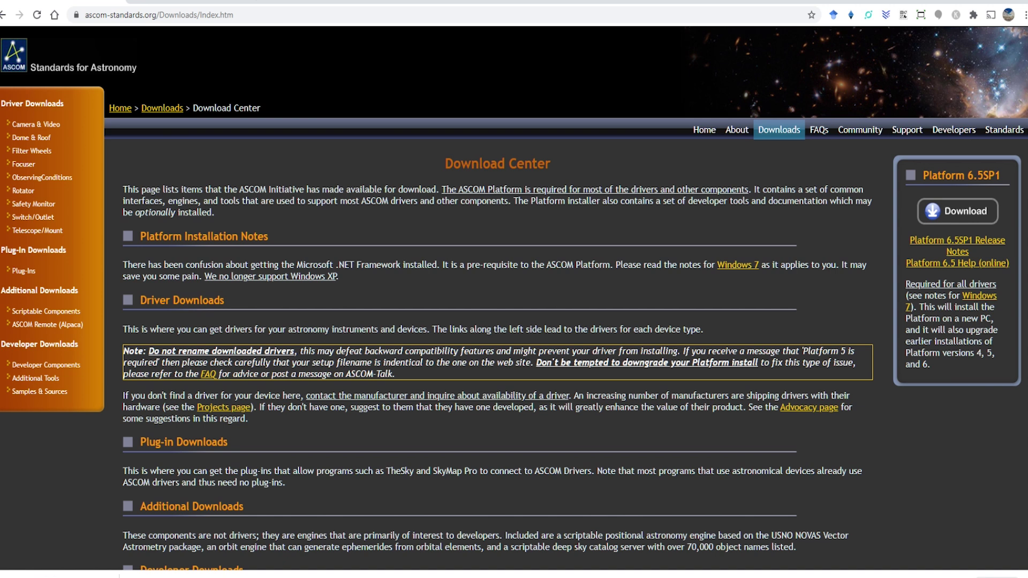
left_click(34, 232)
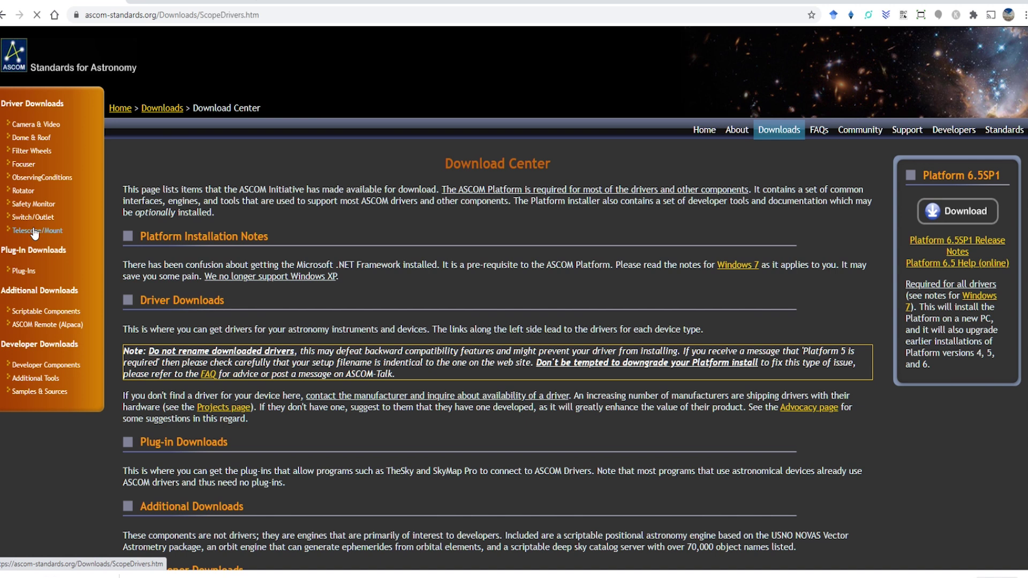
left_click_drag(149, 161, 297, 164)
left_click(257, 172)
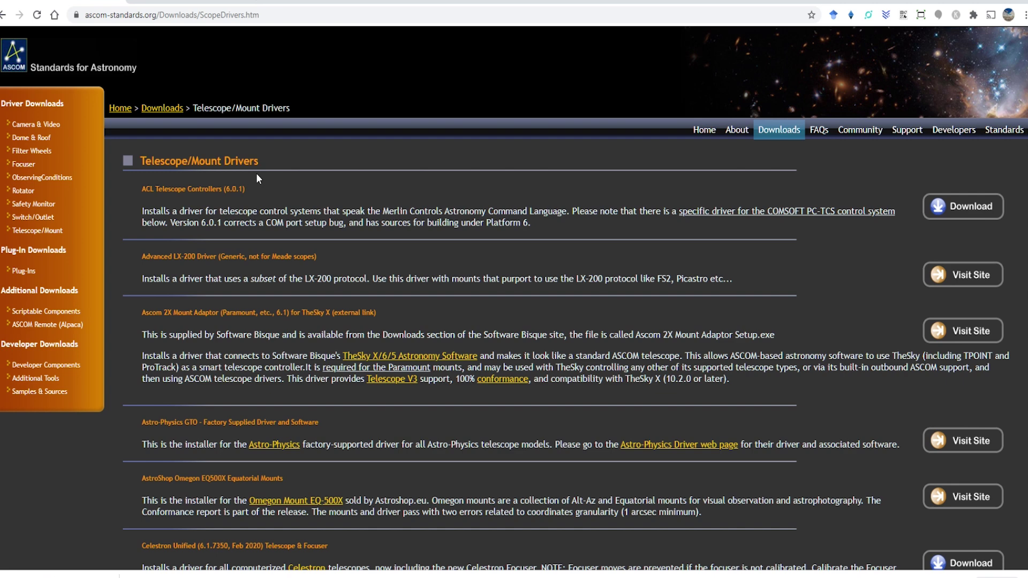
Examine the Telescope/Mount driver list for available mount drivers and their download or site links.
scroll(257, 175, "down", 1)
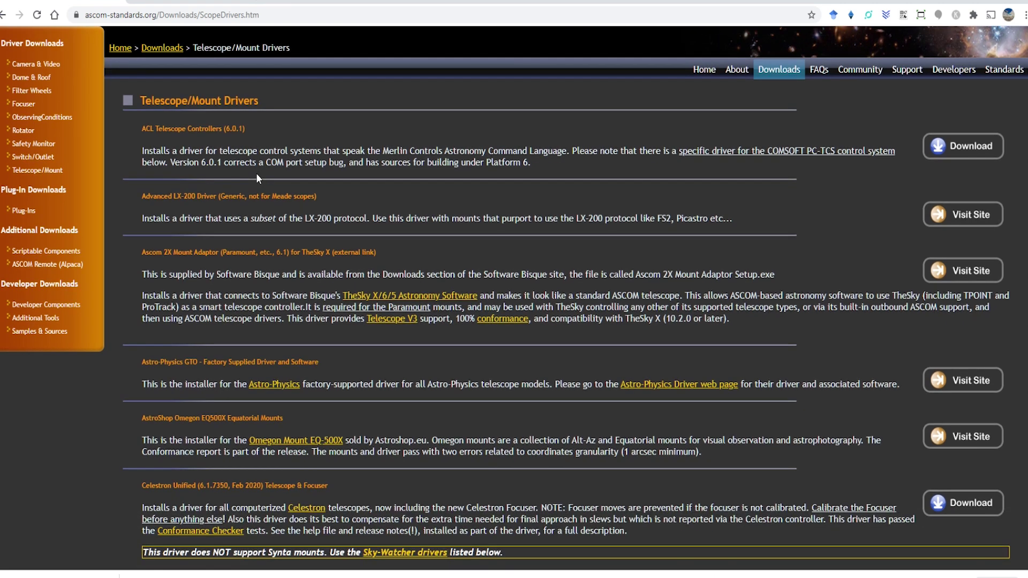
scroll(257, 177, "down", 3)
scroll(259, 187, "down", 2)
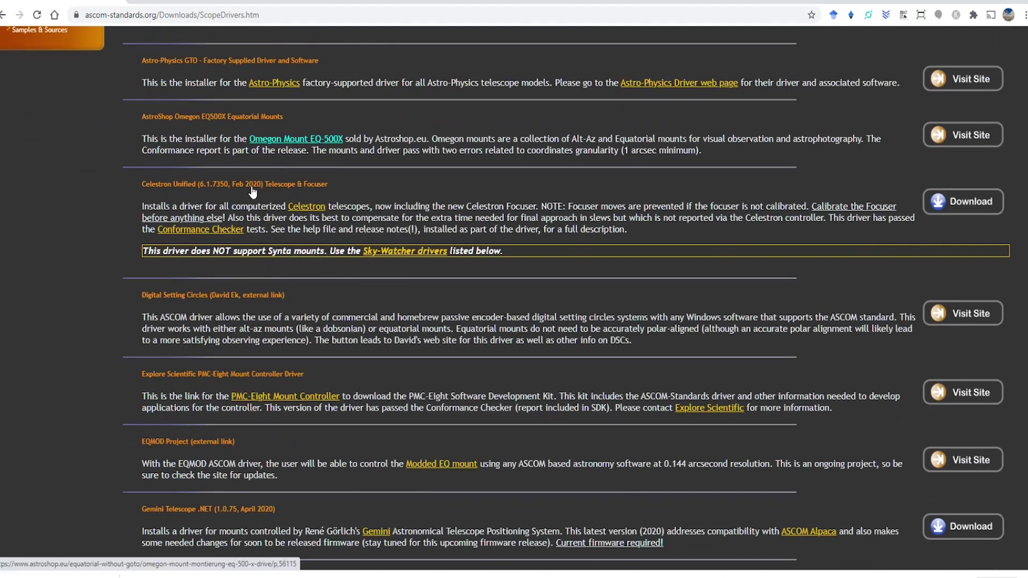
scroll(221, 208, "down", 3)
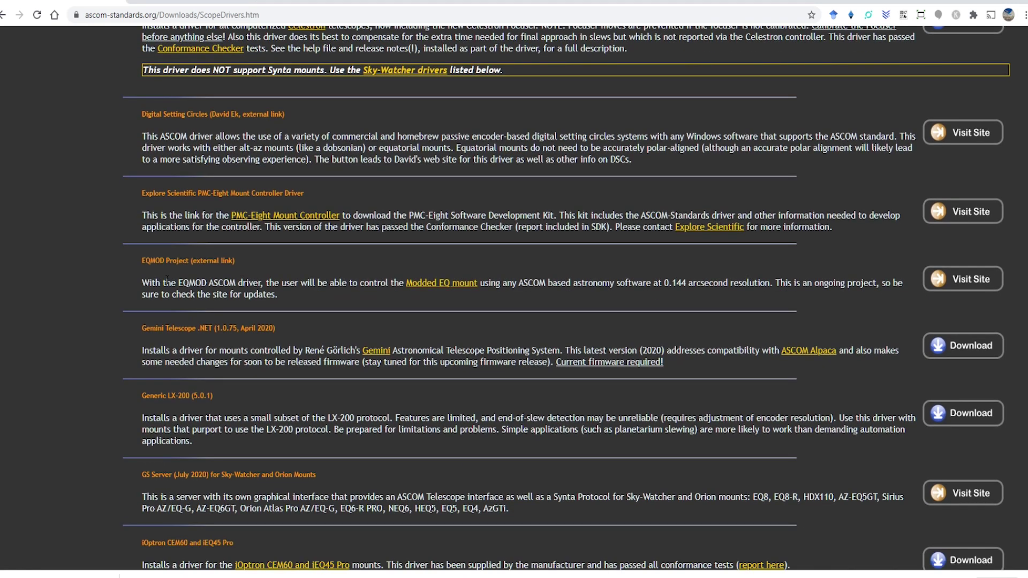
scroll(167, 280, "down", 2)
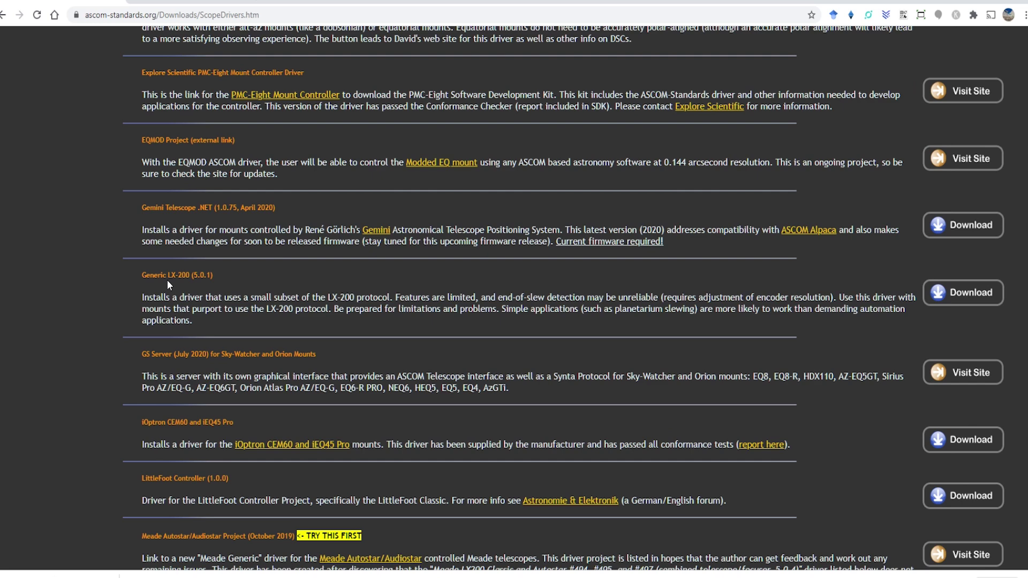
scroll(167, 280, "down", 2)
scroll(168, 281, "up", 10)
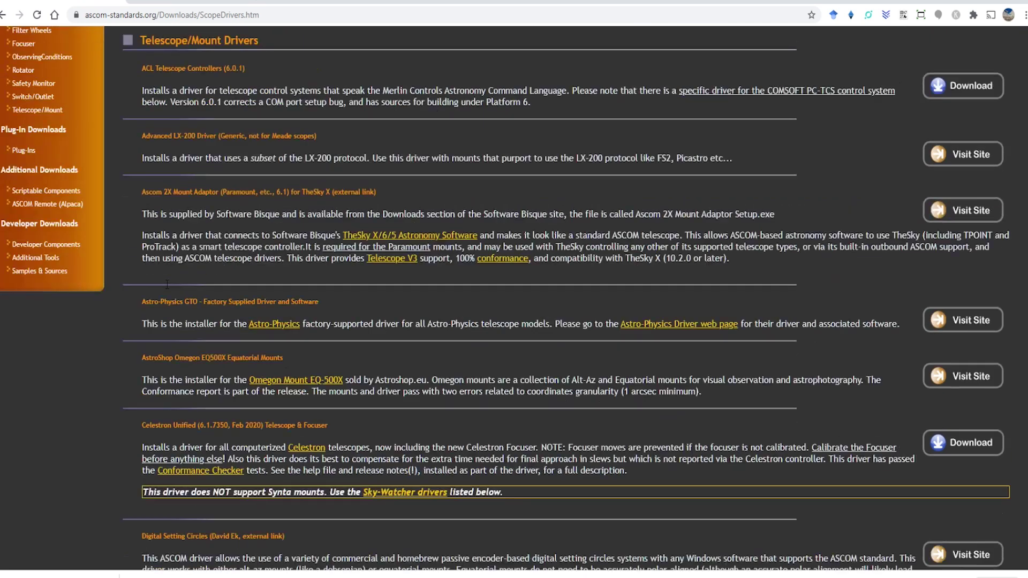
scroll(168, 284, "up", 2)
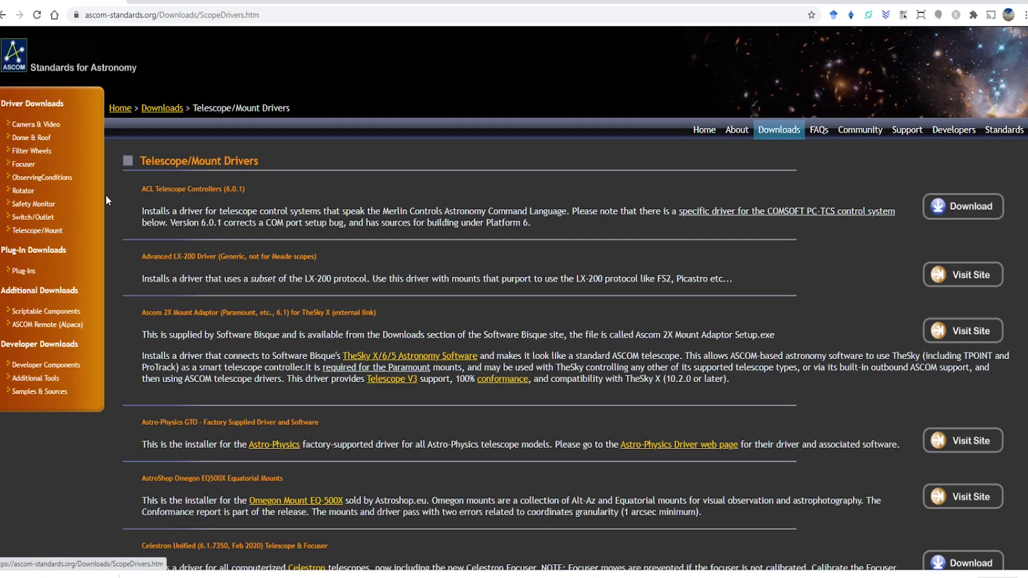
scroll(639, 268, "down", 1)
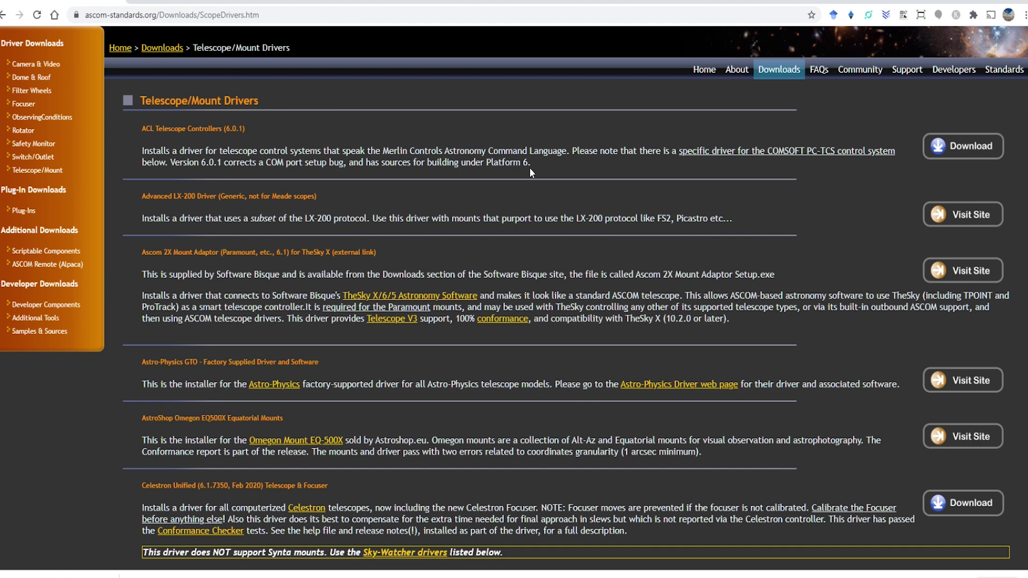
scroll(582, 188, "down", 1)
scroll(502, 150, "up", 2)
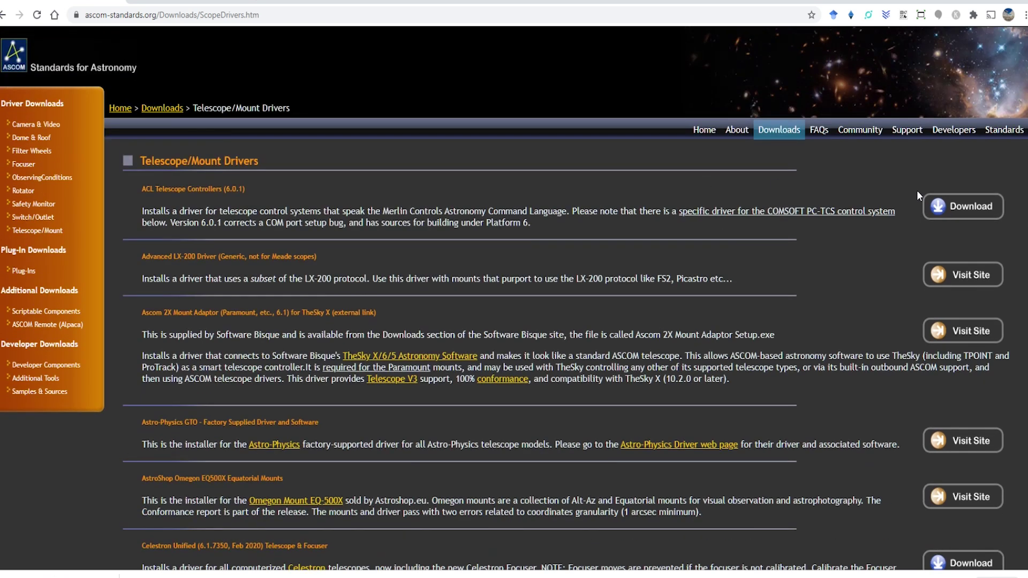
scroll(786, 190, "down", 1)
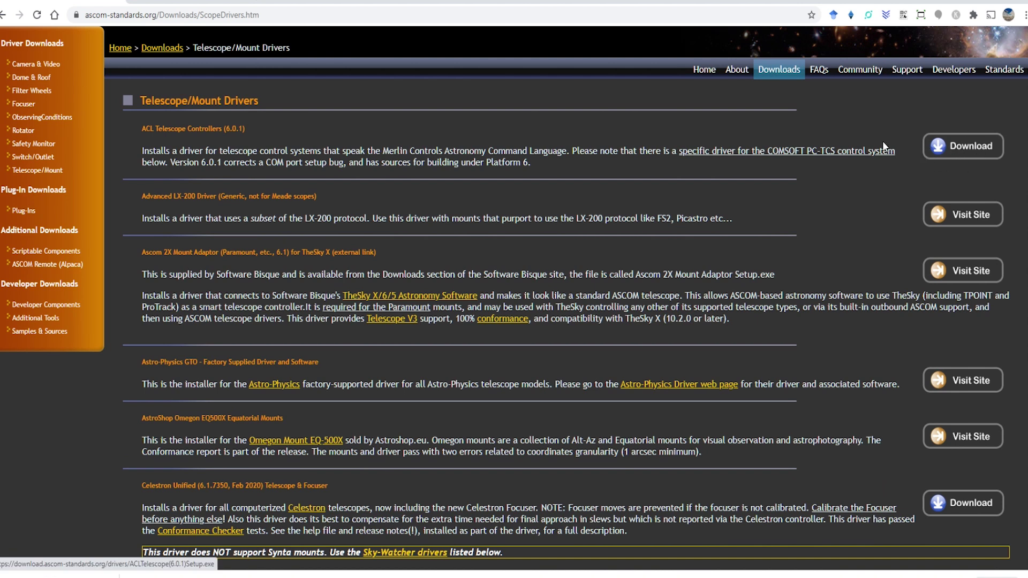
scroll(892, 136, "down", 1)
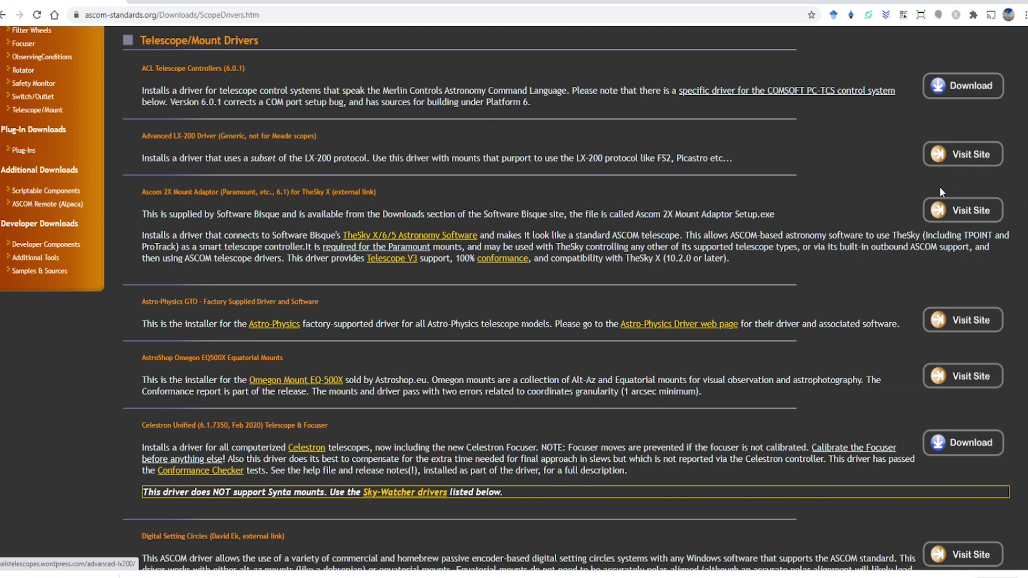
scroll(946, 188, "down", 2)
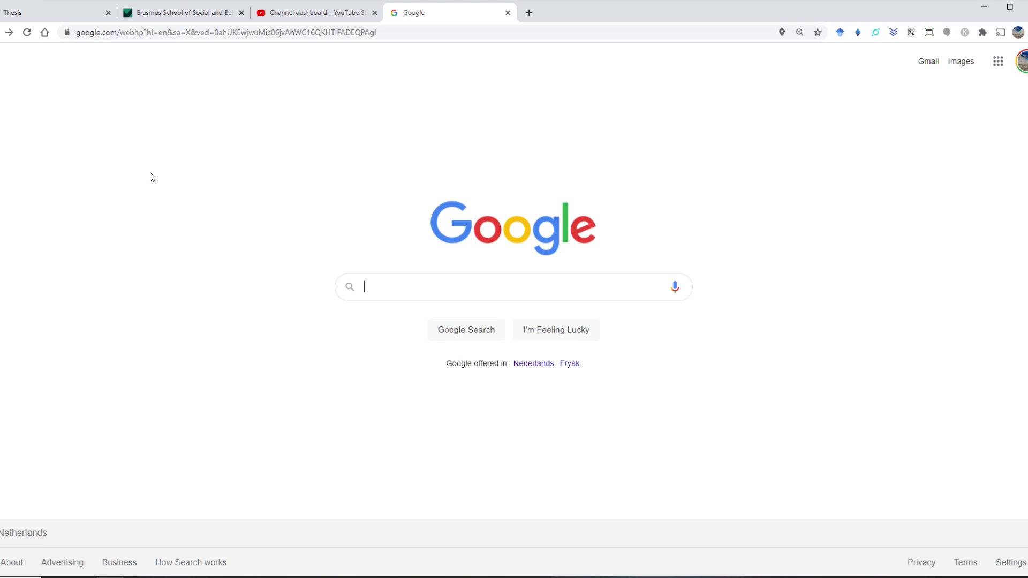
Search Google for phd2 and open the PHD2 Guiding website from the results.
type("phd2")
key("Return")
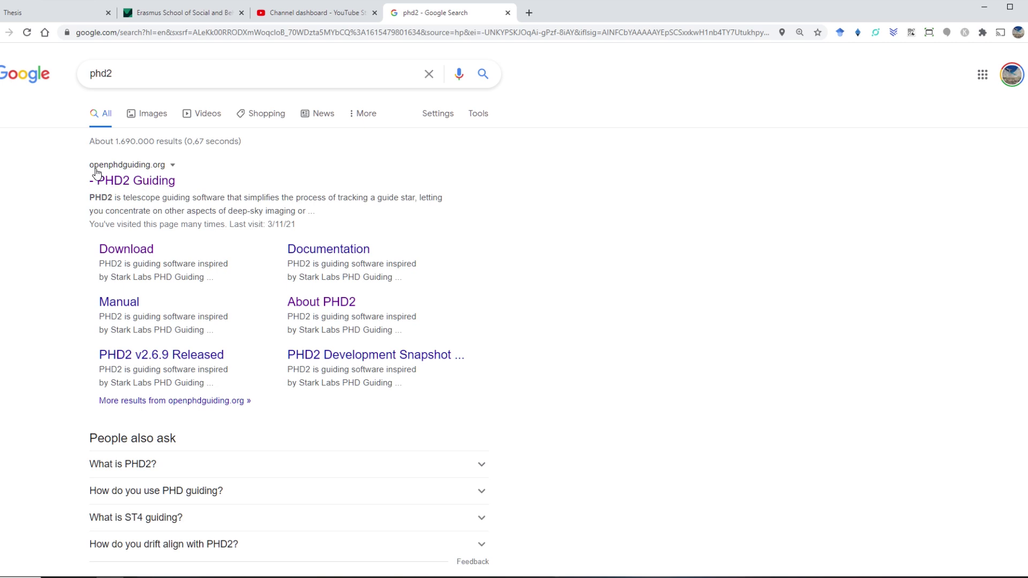
left_click(137, 184)
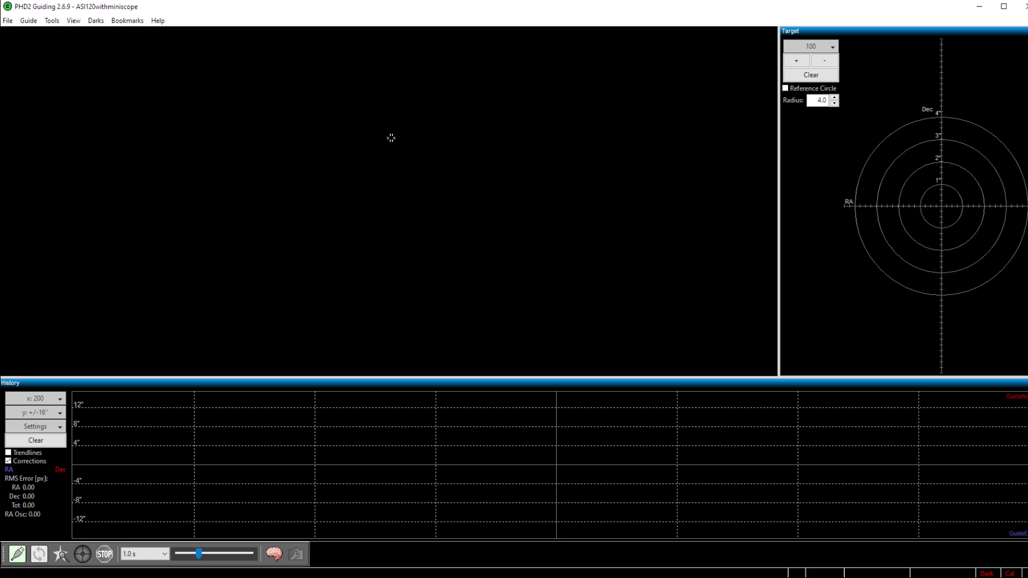
Switch to PHD2 Guiding, open the advanced settings and check the guide camera's pixel size.
left_click(32, 22)
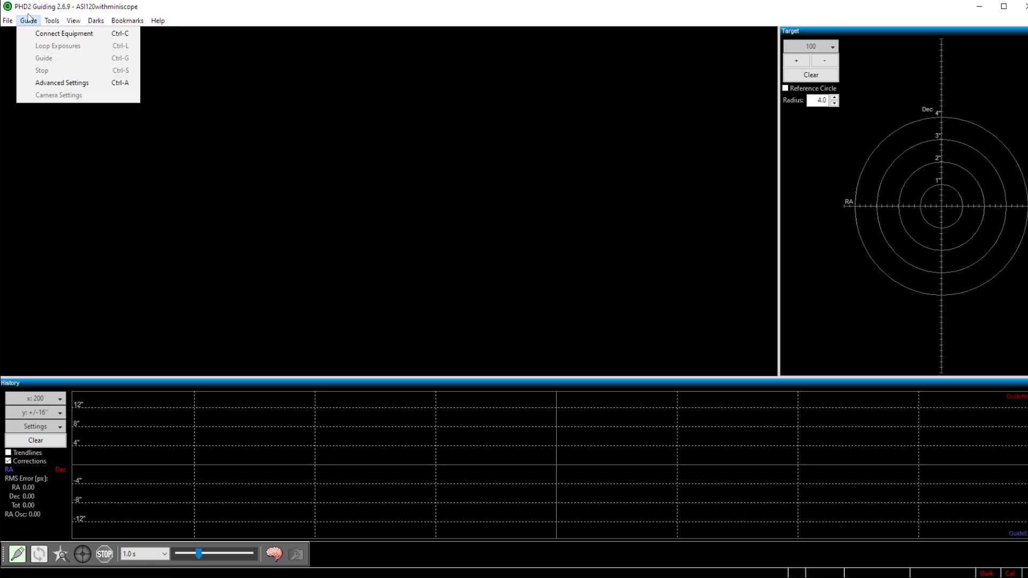
left_click(67, 84)
left_click_drag(275, 68, 344, 65)
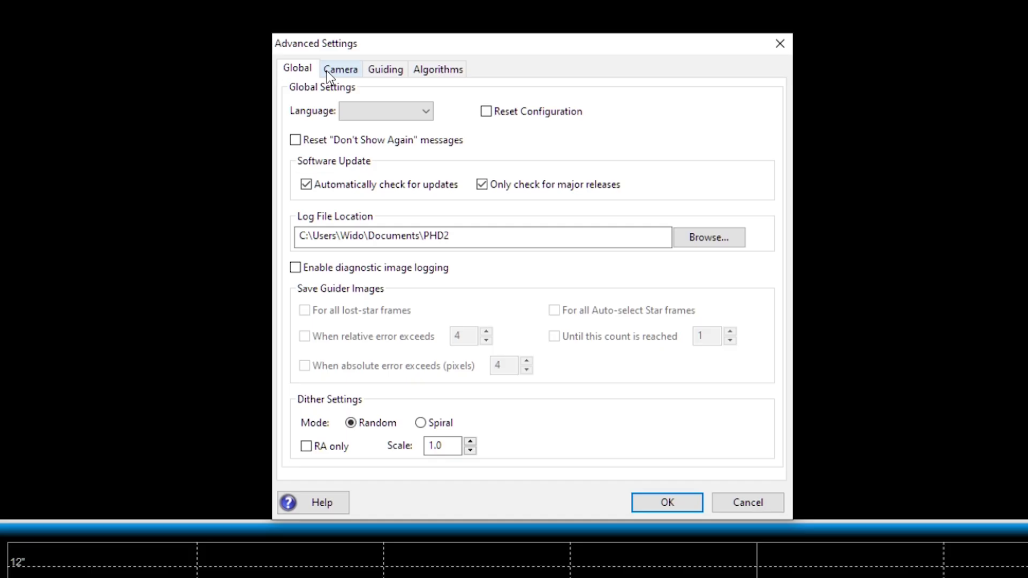
left_click(287, 78)
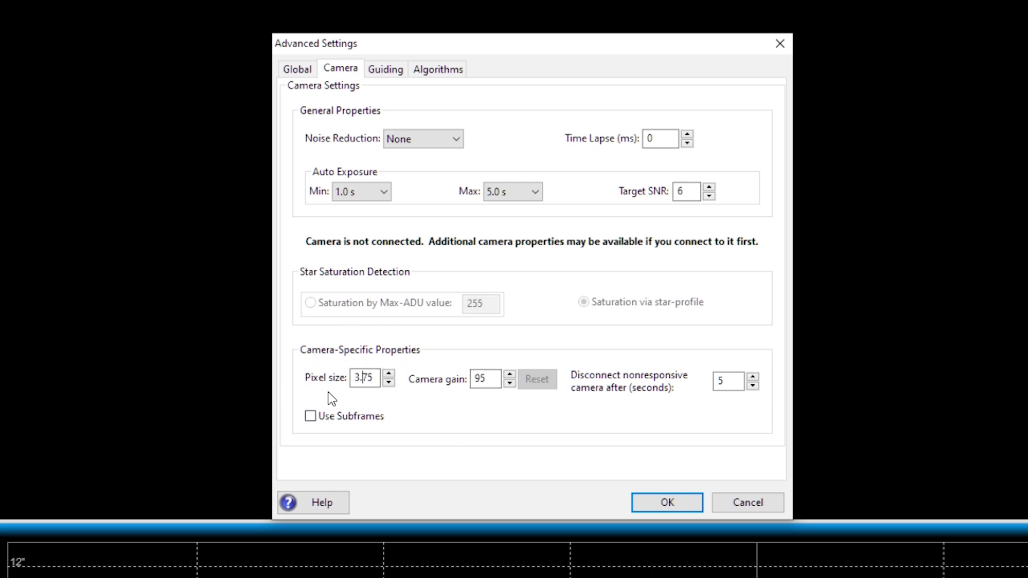
left_click(365, 378)
left_click_drag(366, 380, 343, 381)
Check the calibration focal length in the guiding settings and accept the advanced settings.
left_click(385, 70)
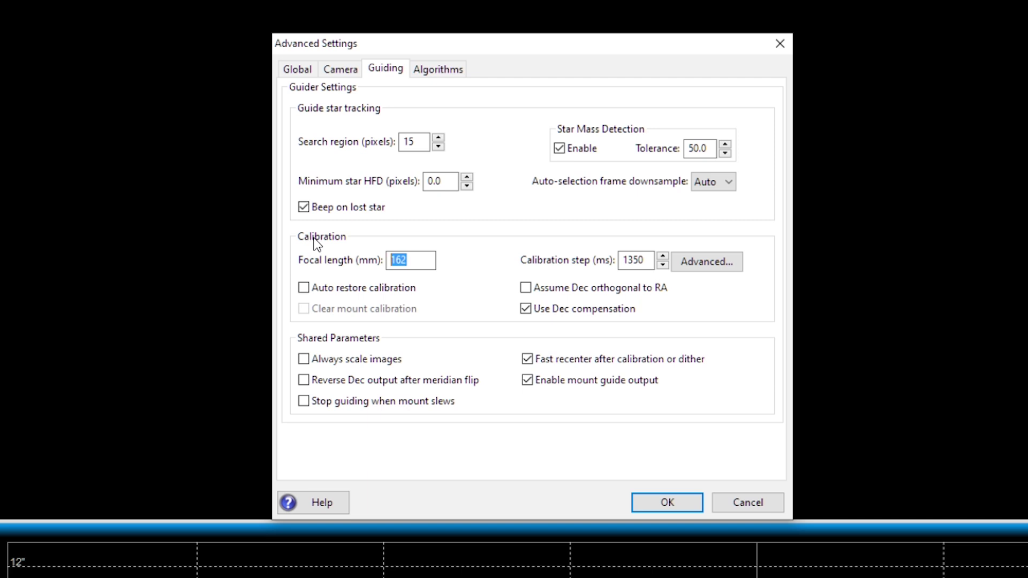
left_click(427, 258)
left_click_drag(416, 259, 367, 269)
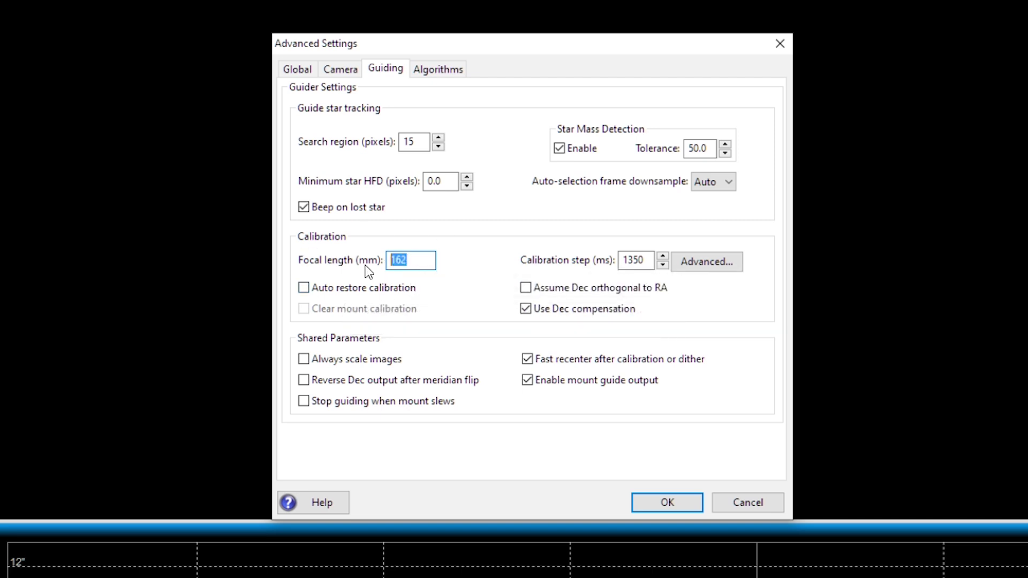
left_click(409, 260)
double_click(399, 259)
left_click(664, 501)
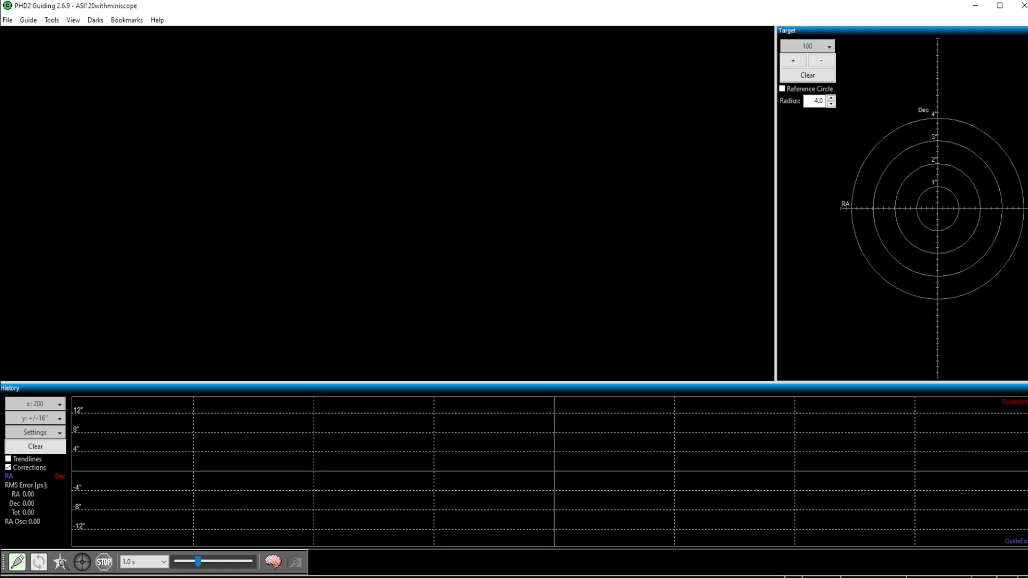
Open the equipment connection setup and choose ZWO ASI120MC-S as the ZWO ASI camera.
left_click(17, 564)
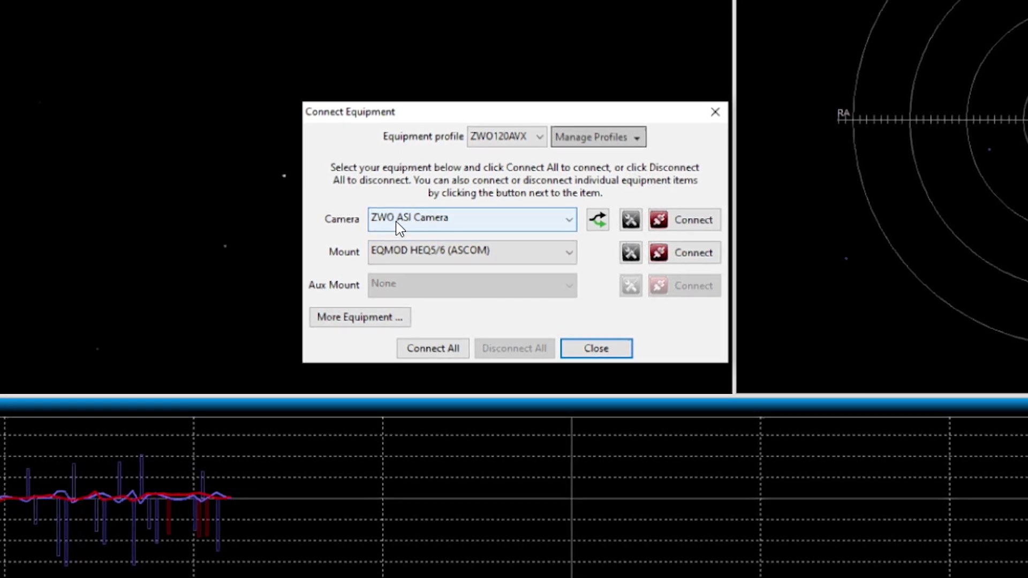
left_click(600, 221)
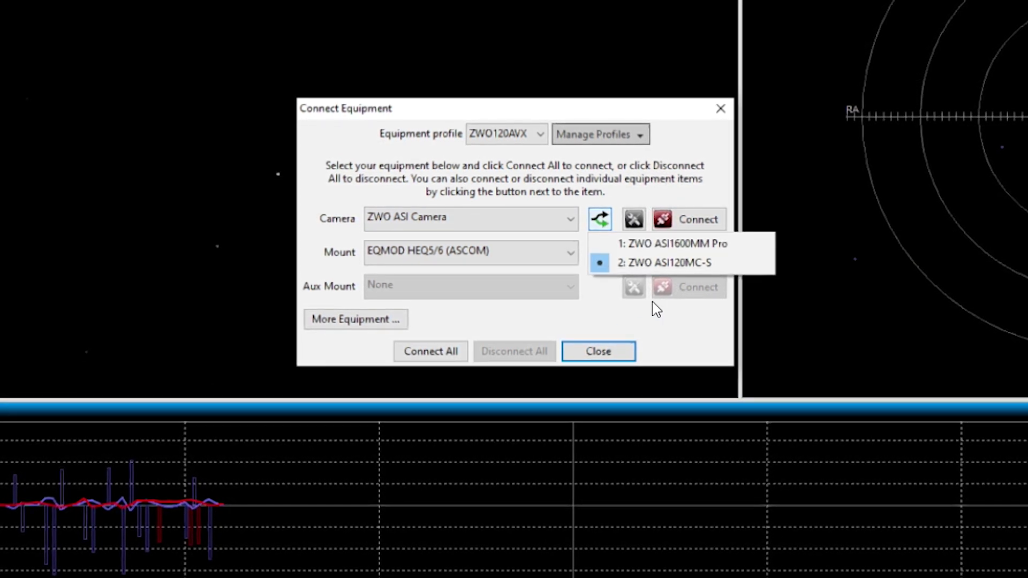
left_click(659, 262)
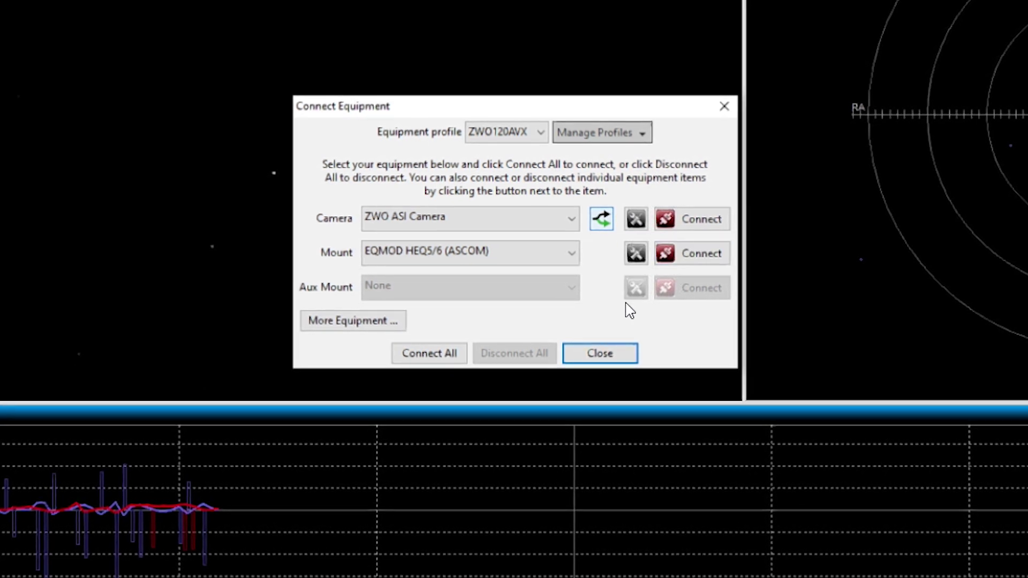
Reselect ZWO ASI120MC-S as the guide camera, and switch the mount to ZWO USBST4 (ASCOM) and back to EQMOD HEQ5/6 (ASCOM).
left_click(603, 220)
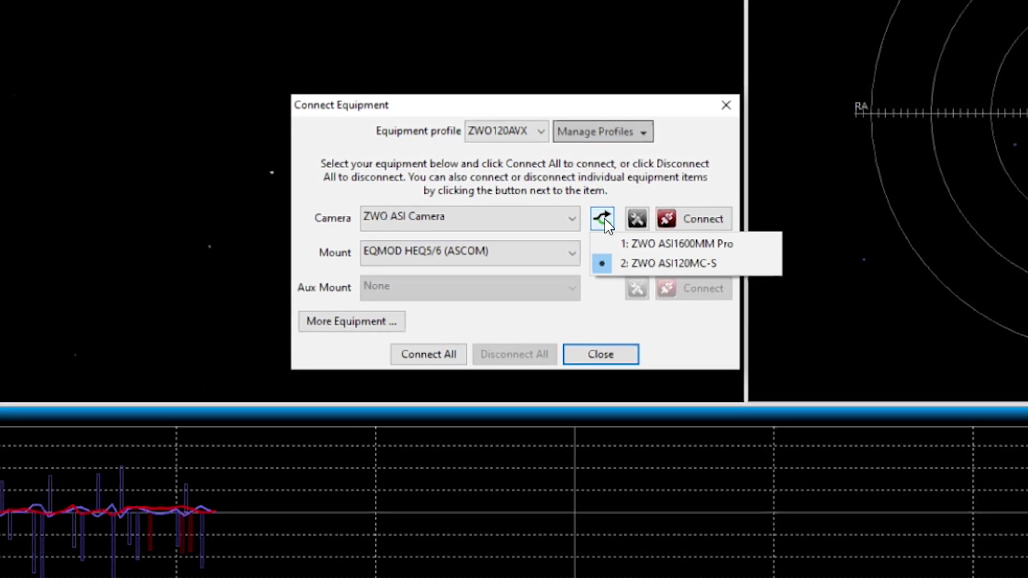
left_click(658, 262)
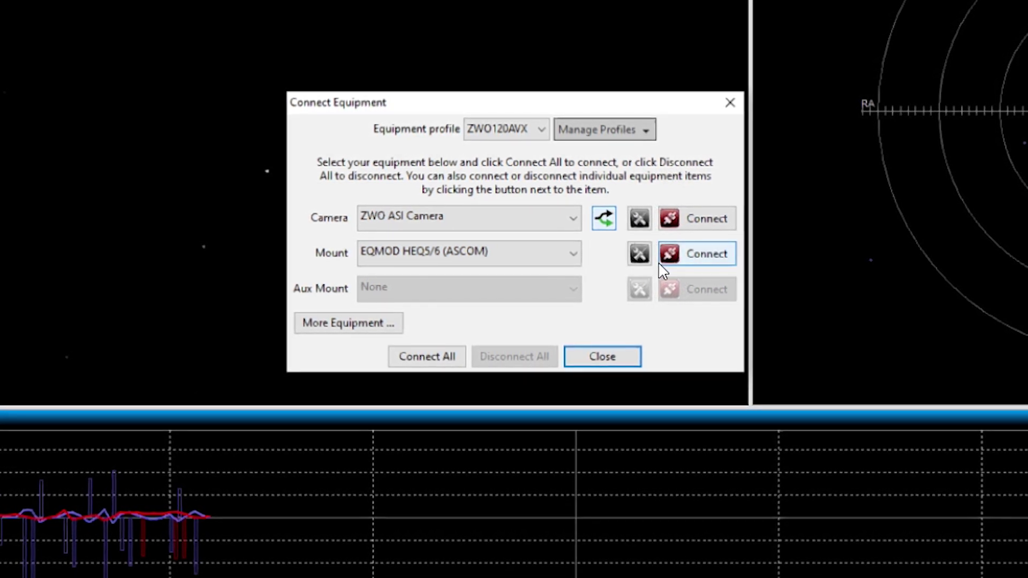
left_click(441, 259)
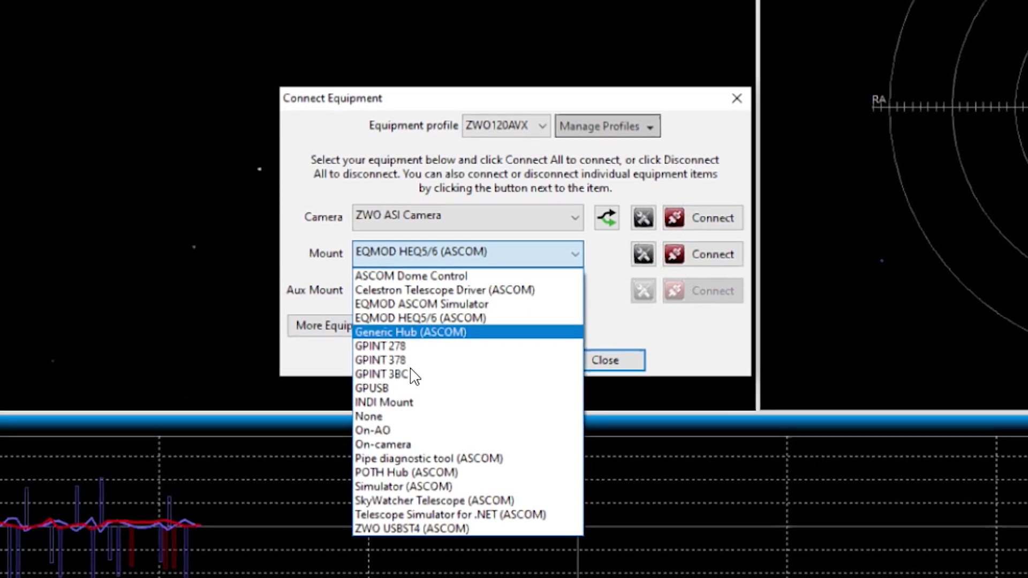
left_click(406, 532)
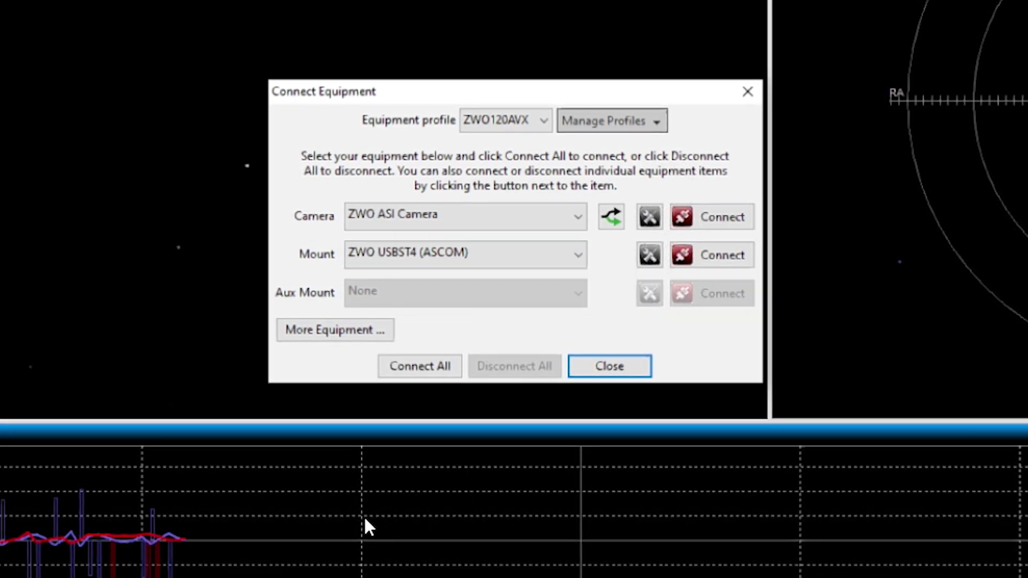
left_click(484, 259)
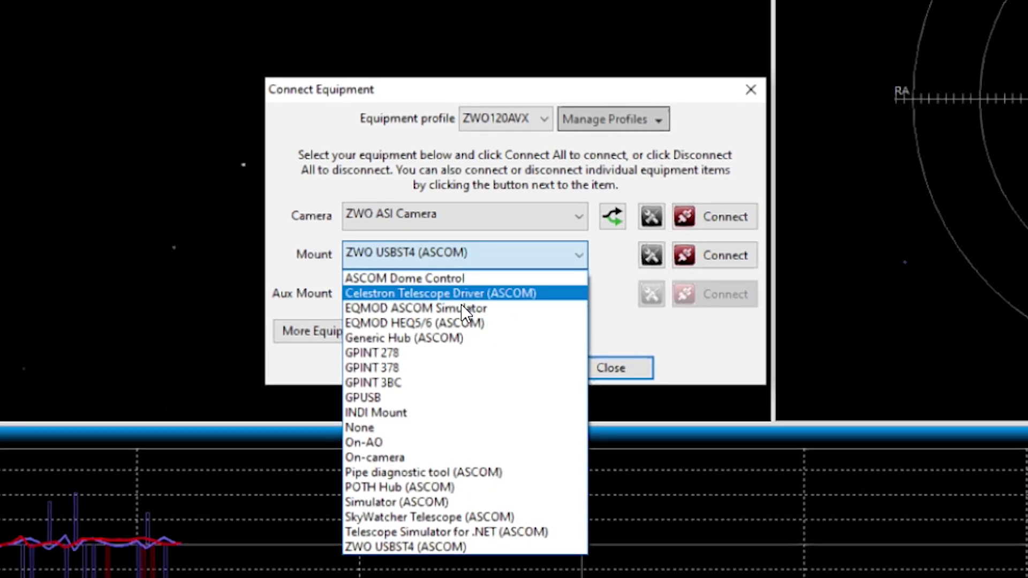
left_click(438, 325)
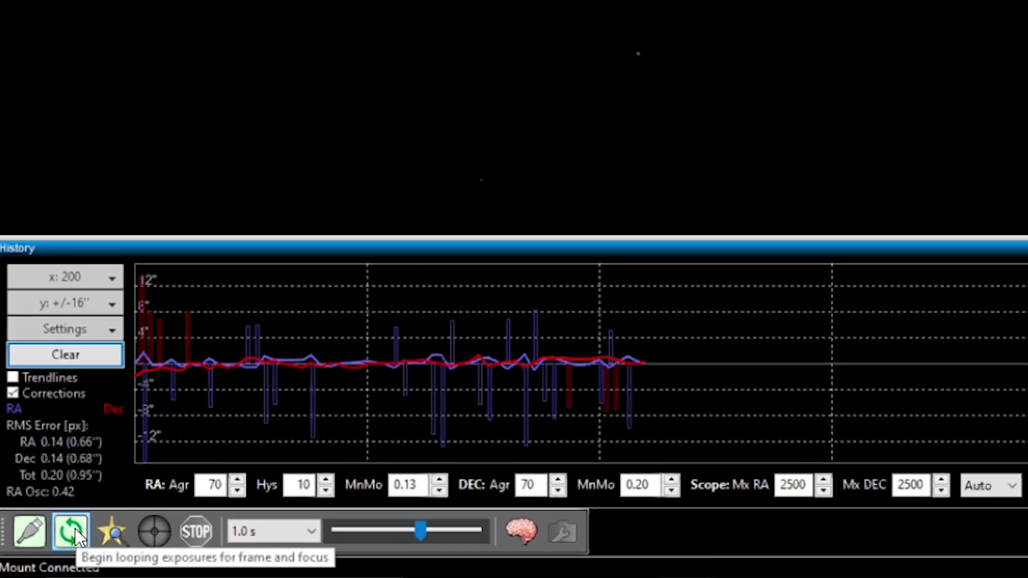
Start looping guide camera exposures and auto-select a guide star.
left_click(75, 529)
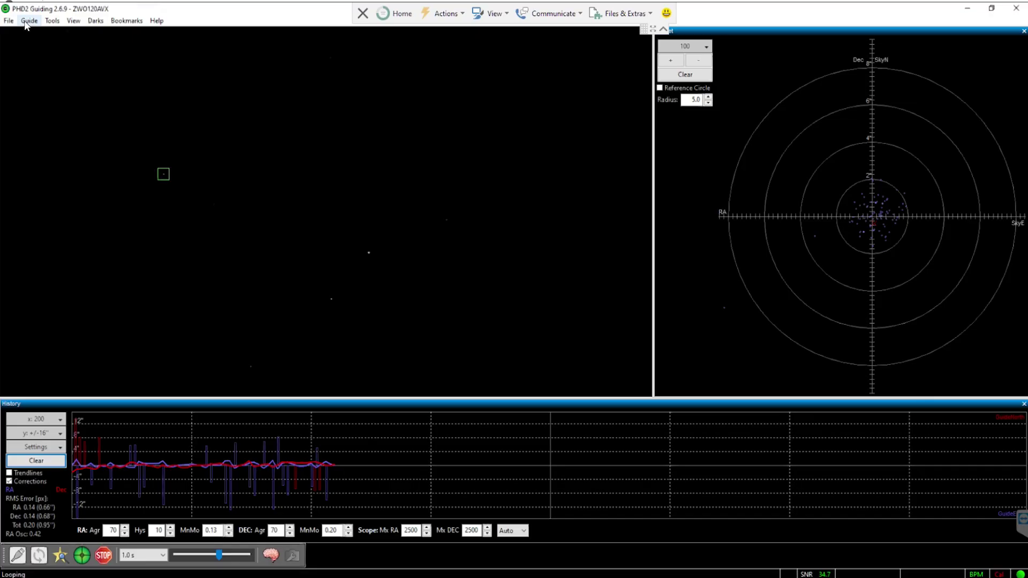
left_click(24, 20)
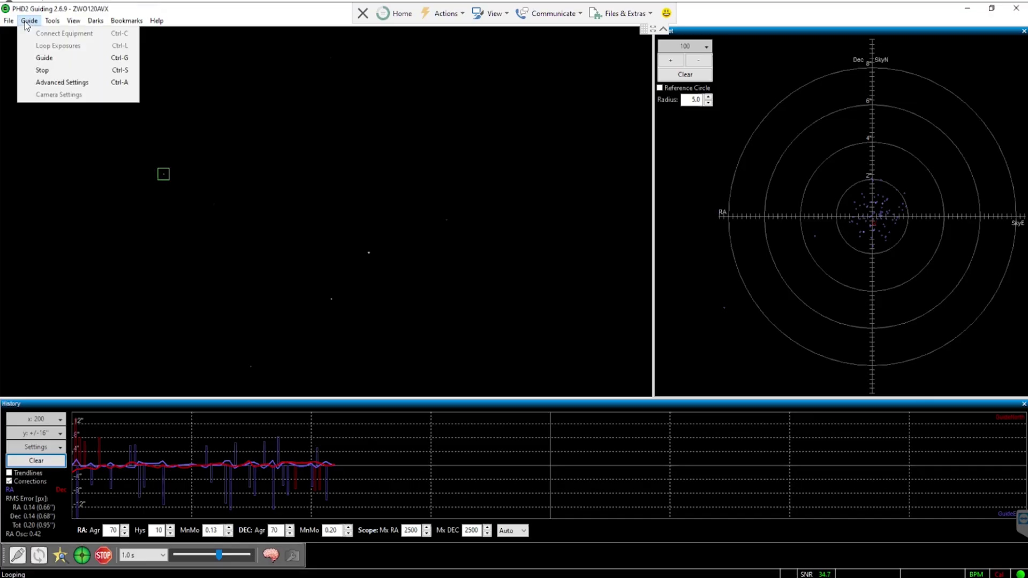
mouse_move(59, 22)
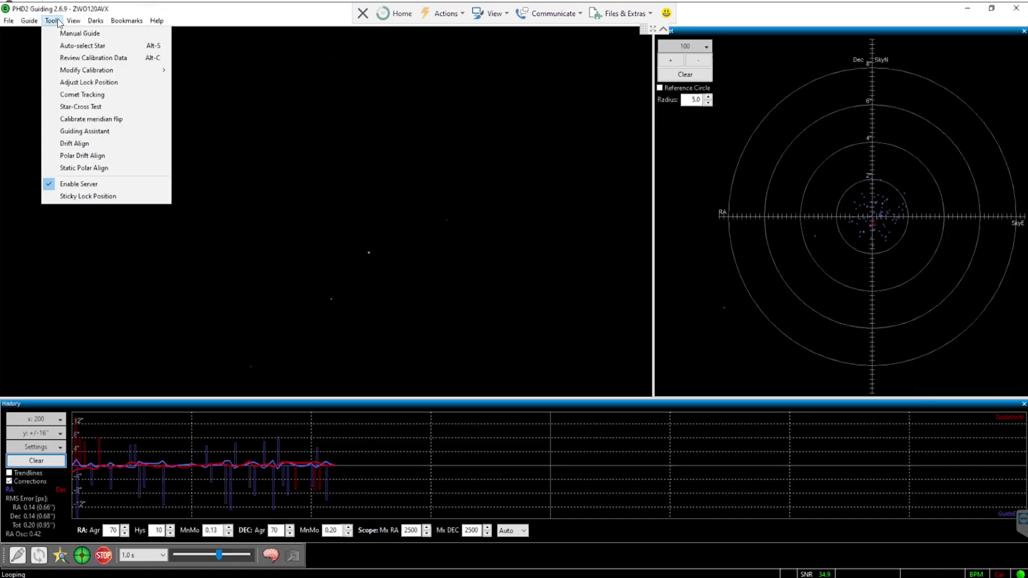
left_click(79, 46)
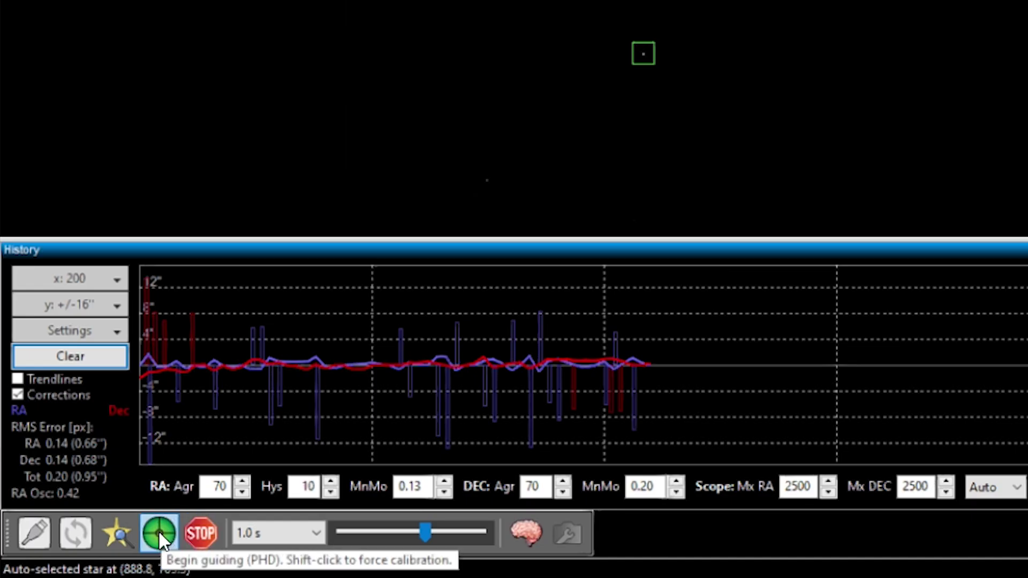
Begin guiding on the selected star.
left_click(159, 533)
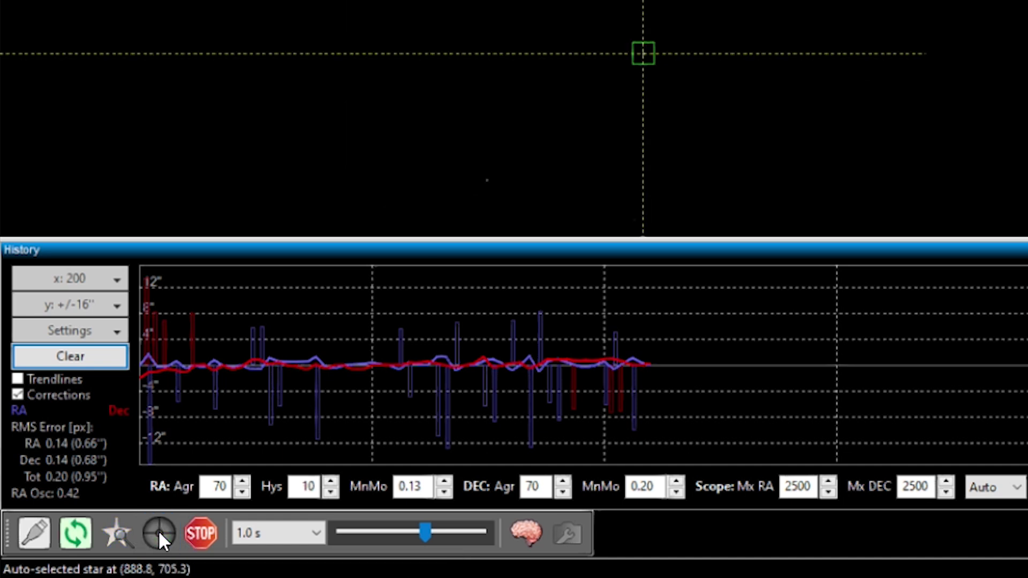